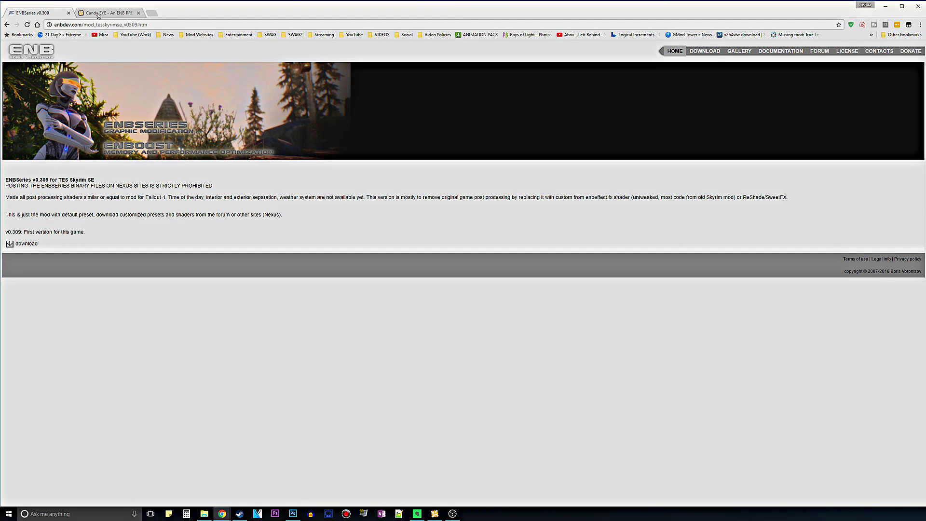
- Review the Candy EYE page and the Presets - ENB list, then return to ENBSeries v0.309
left_click(98, 15)
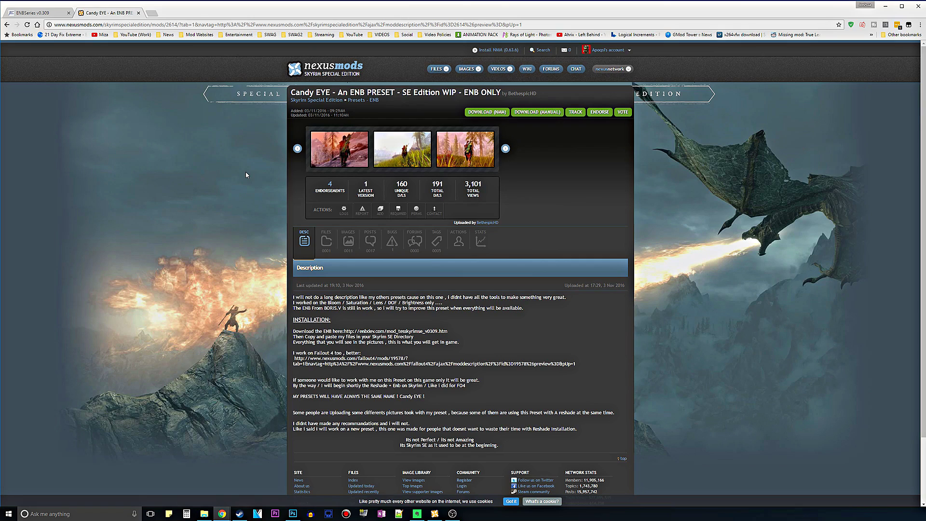
middle_click(373, 101)
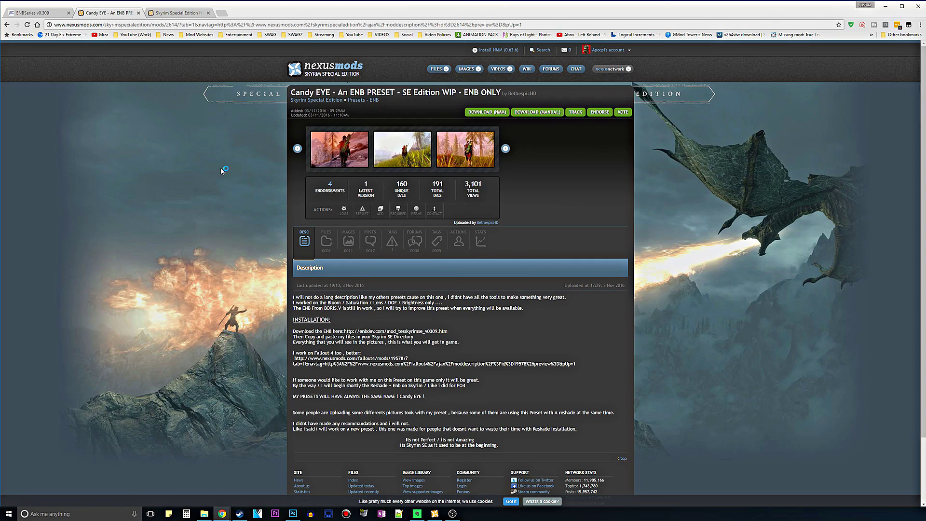
left_click(183, 13)
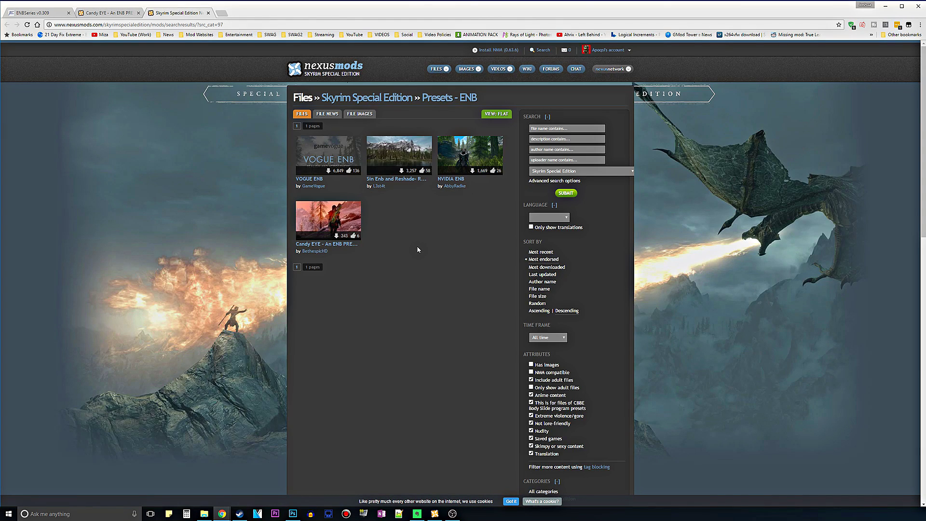
mouse_move(336, 228)
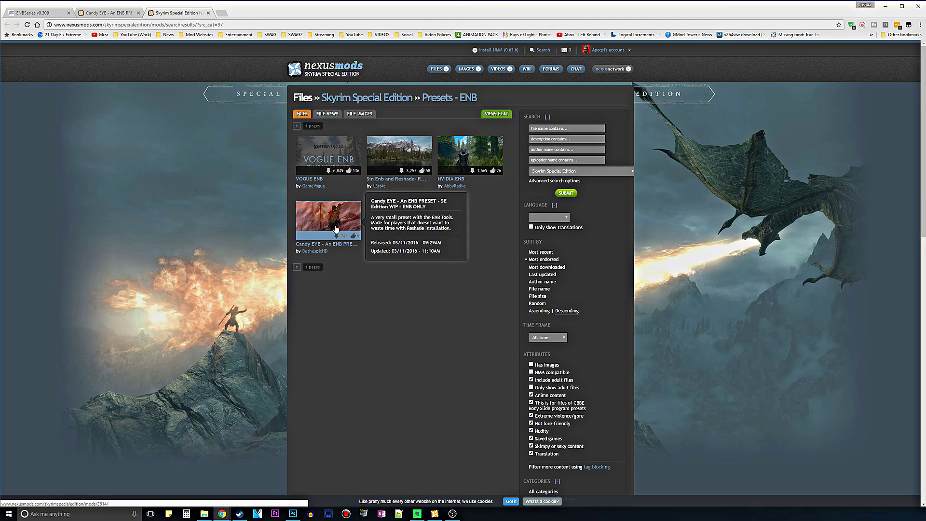
mouse_move(444, 154)
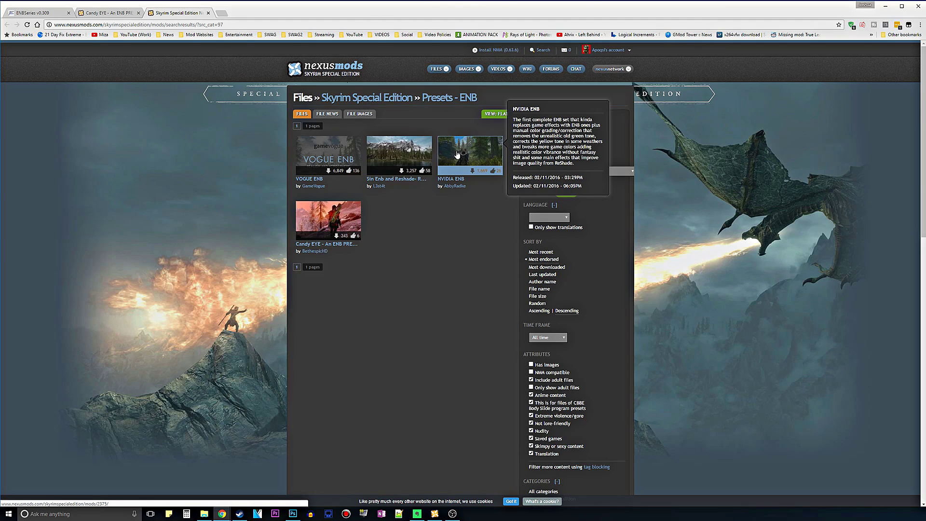
left_click(210, 13)
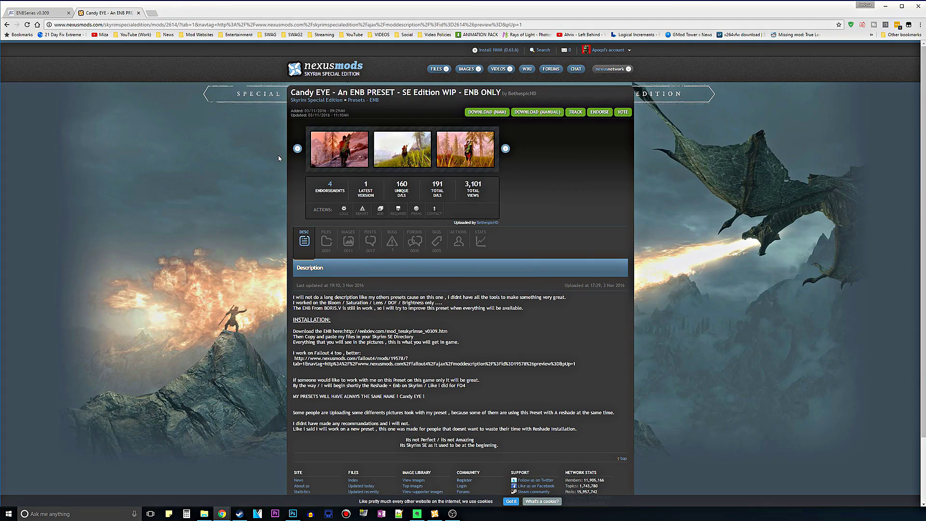
key("ctrl+Tab")
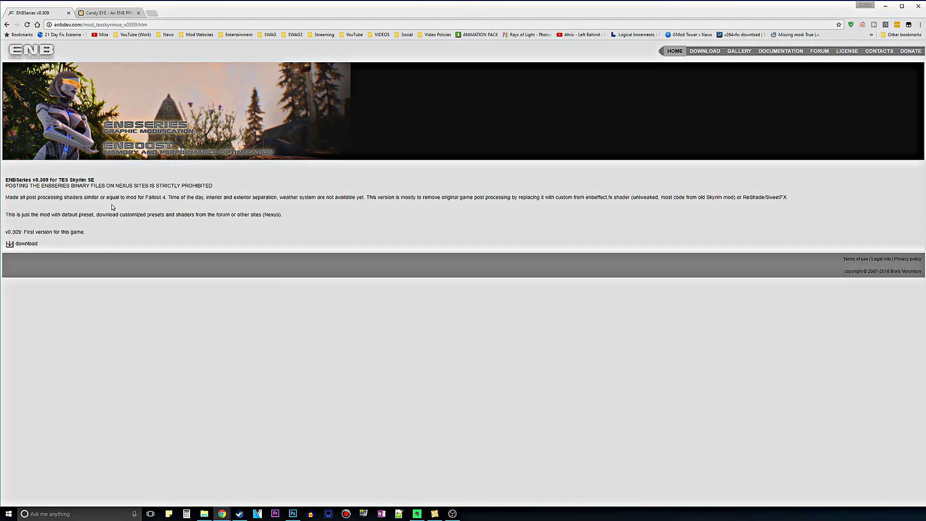
- Save the ENBSeries v0.309 zip to Downloads and show Candy EYE's file list
left_click(10, 246)
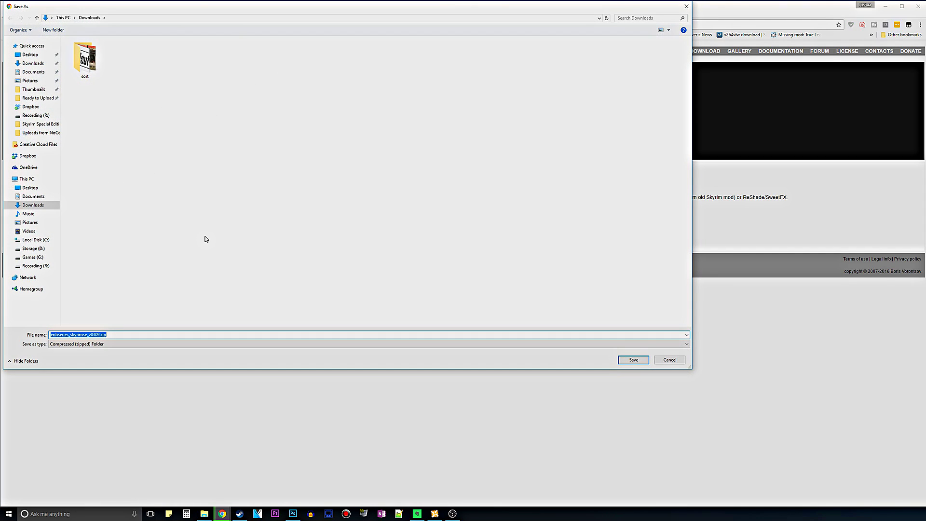
left_click(632, 359)
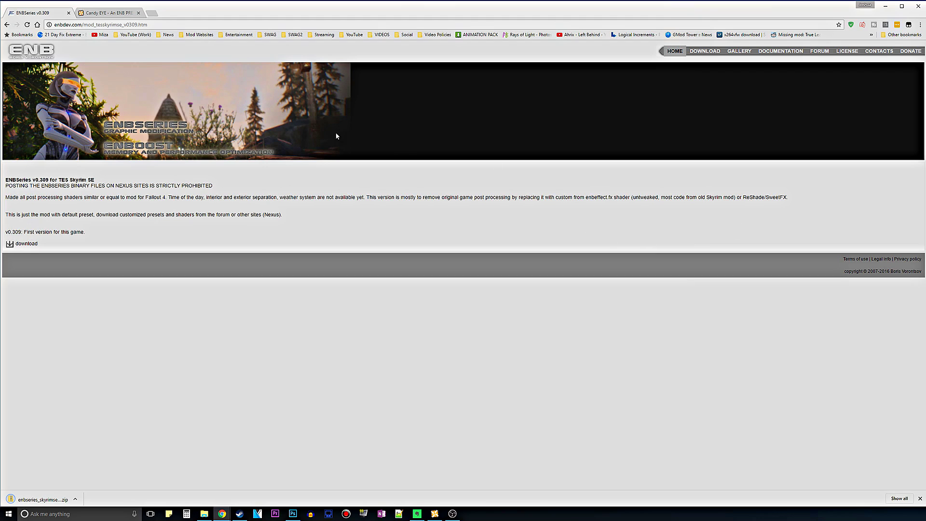
left_click(106, 12)
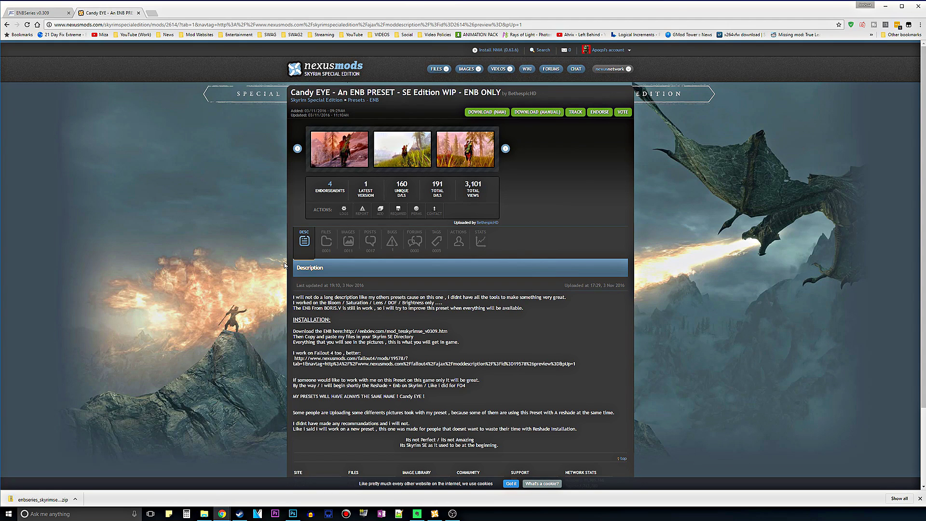
left_click(323, 248)
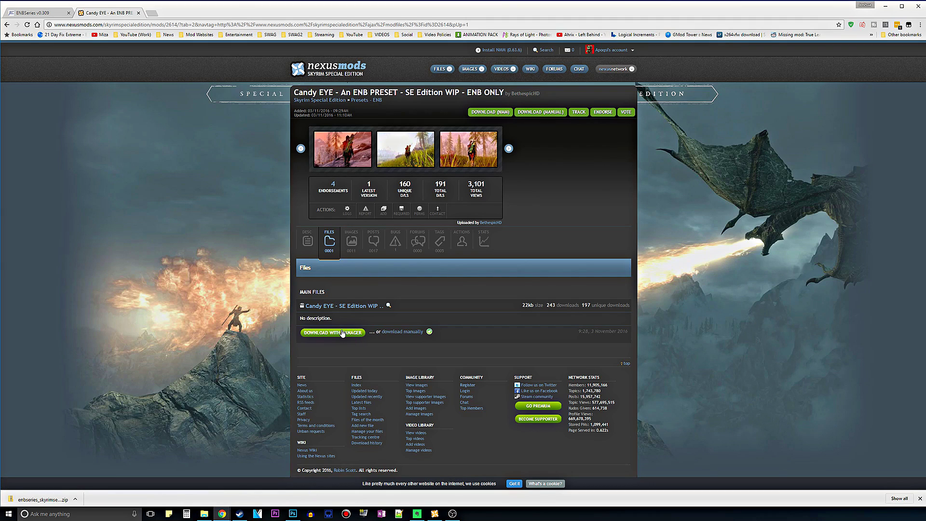
- Save the Candy EYE - SE Edition WIP archive manually, then open Downloads from the desktop
left_click(397, 333)
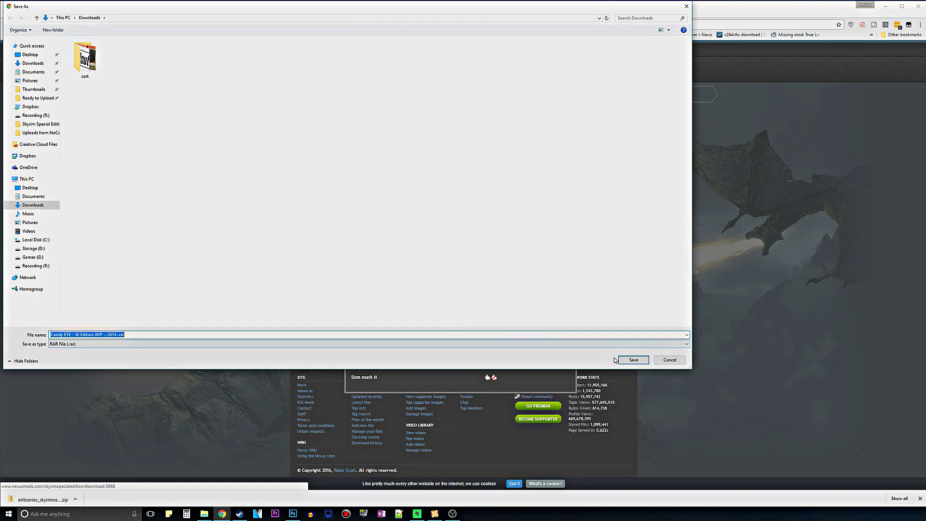
left_click(629, 360)
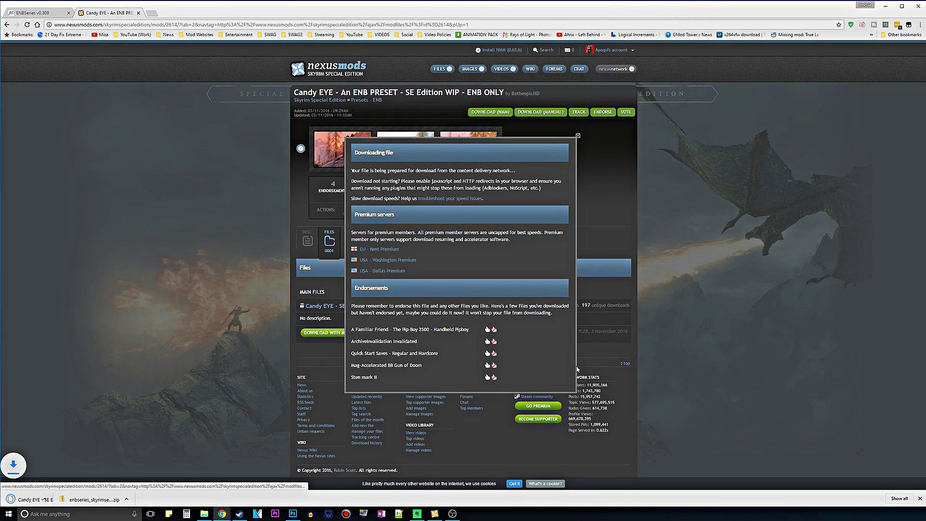
key("super+d")
double_click(701, 82)
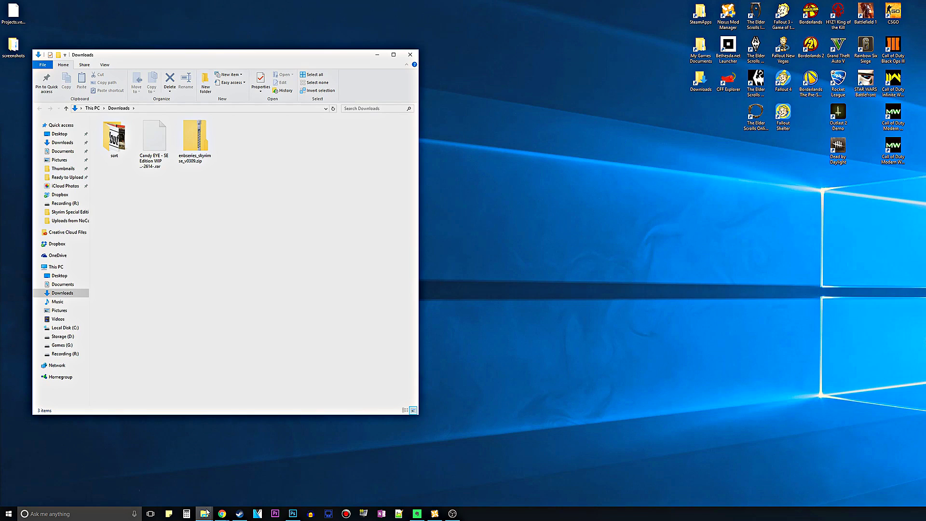
- Open Local Disk (C:) in a second window beside Downloads and browse Program Files (x86)
mouse_move(204, 513)
left_click(217, 482)
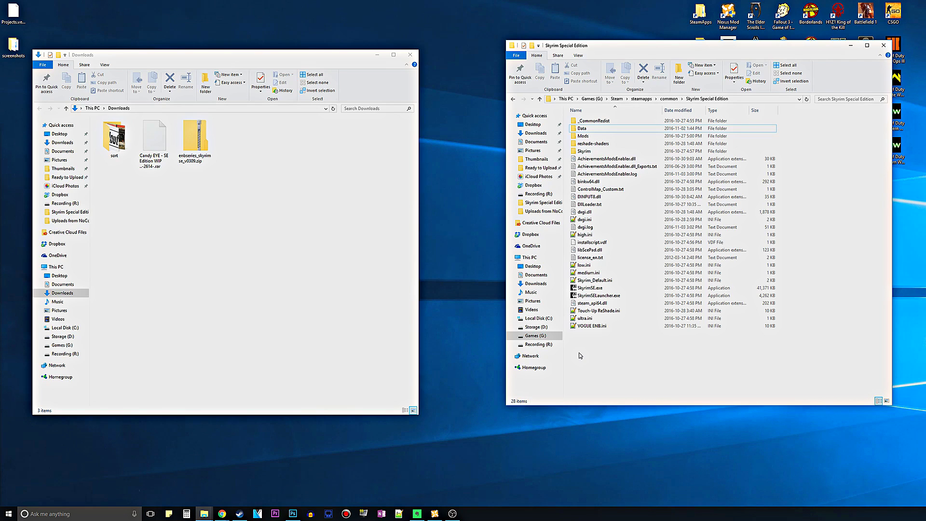
right_click(543, 318)
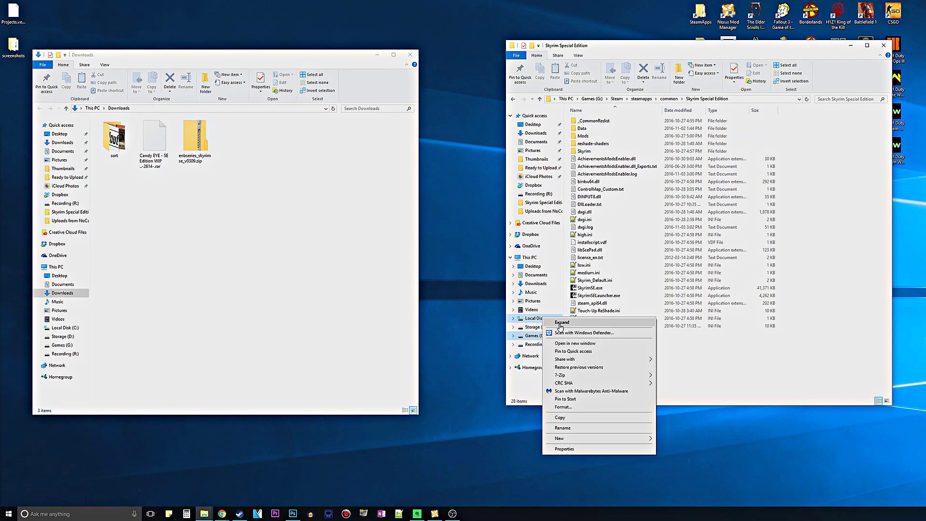
left_click(575, 343)
left_click_drag(250, 70, 514, 70)
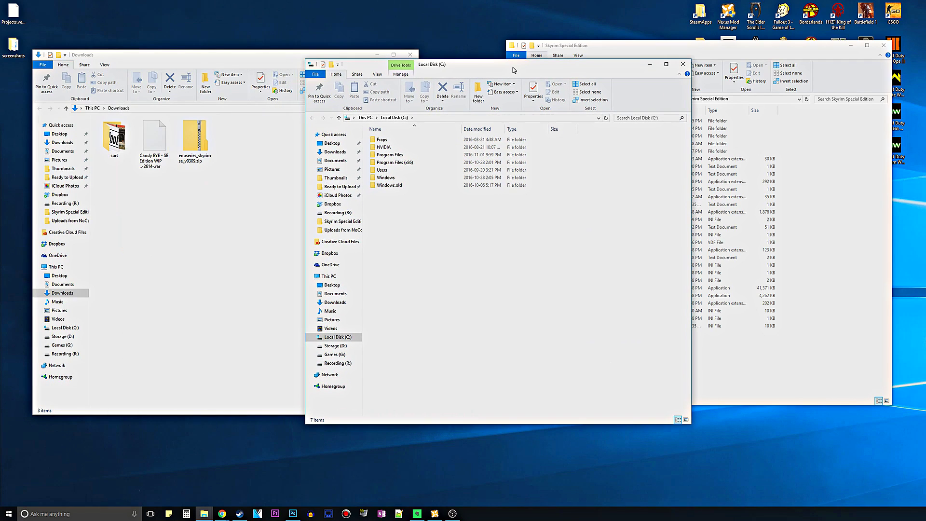
double_click(404, 163)
scroll(545, 276, "down", 7)
scroll(546, 276, "down", 7)
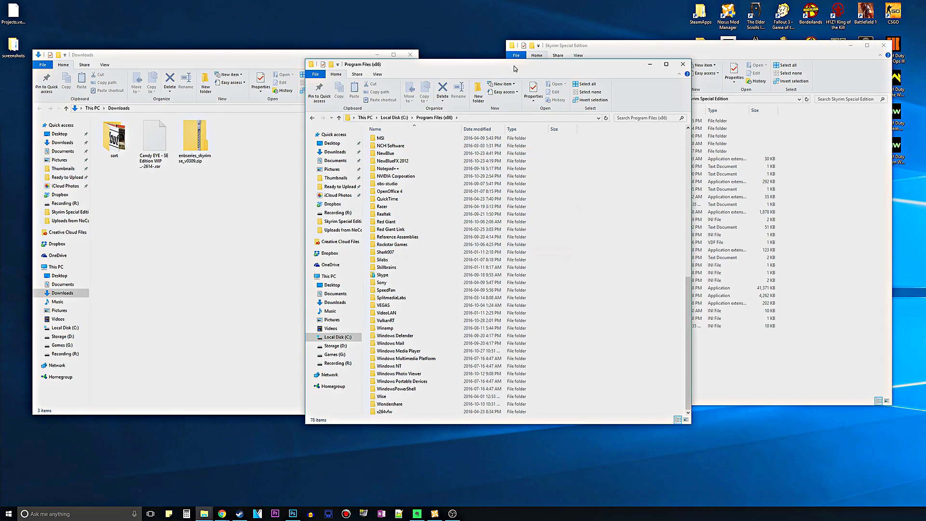
left_click(682, 64)
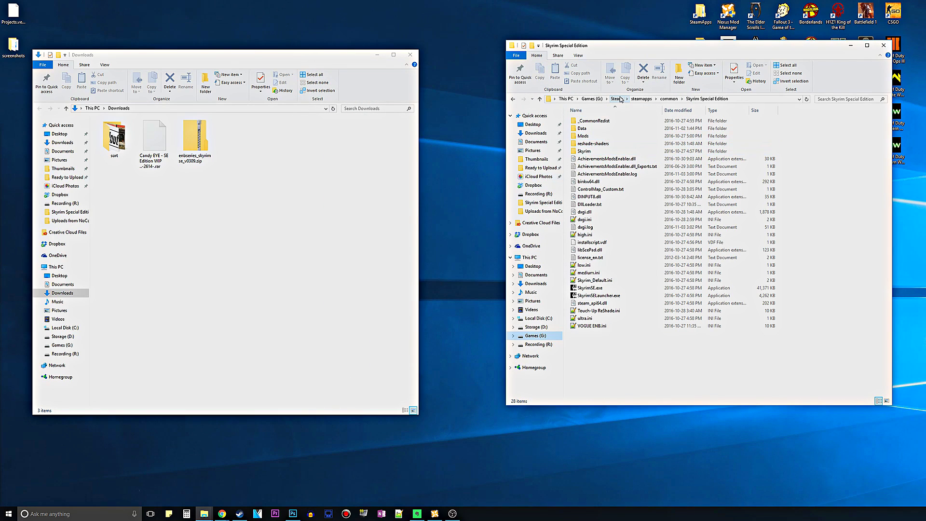
- Open the Skyrim Special Edition folder under steamapps\common next to Downloads, with nothing selected
left_click(676, 101)
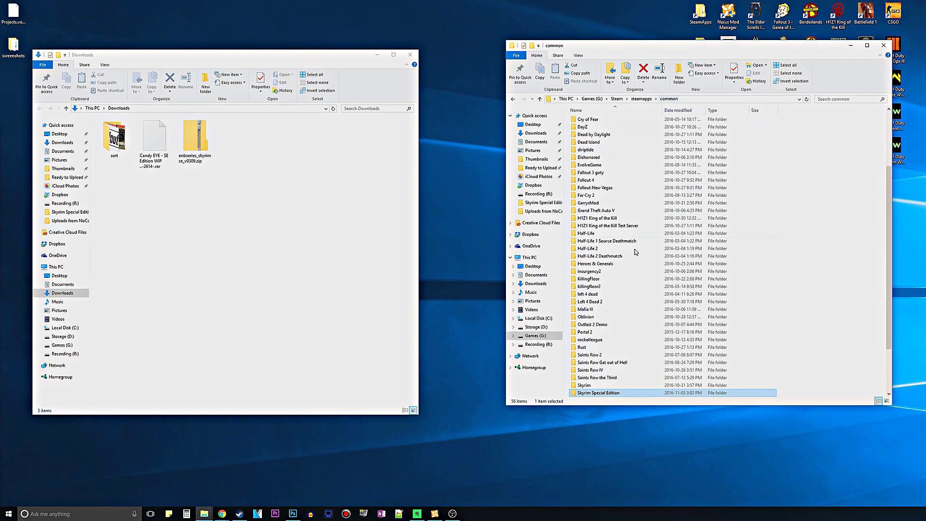
double_click(603, 334)
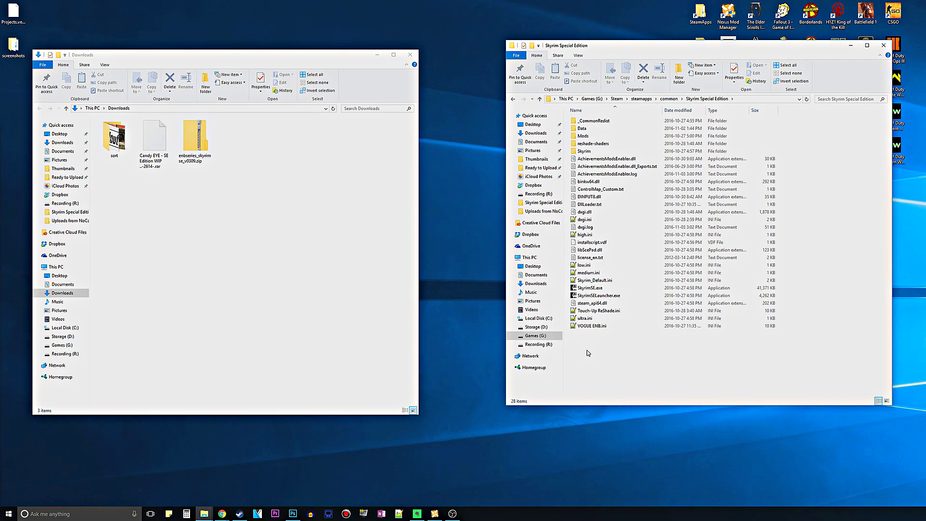
left_click(596, 296)
left_click(594, 289, "shift")
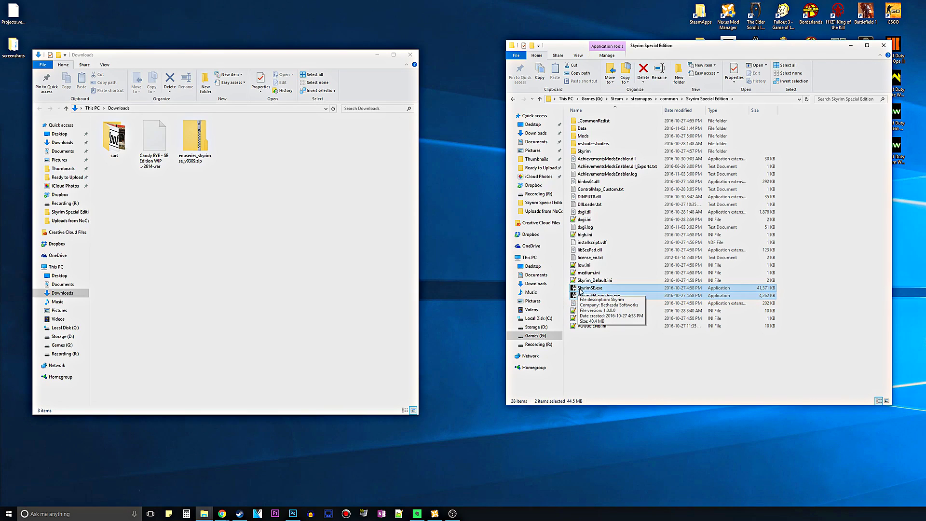
left_click(589, 357)
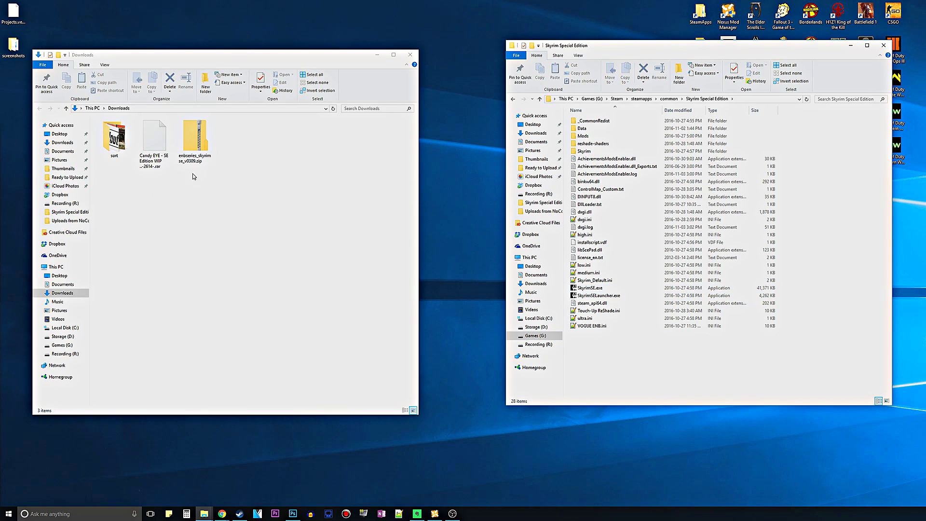
right_click(191, 144)
- Extract the ENBSeries zip with 7-Zip and open its WrapperVersion folder
mouse_move(229, 177)
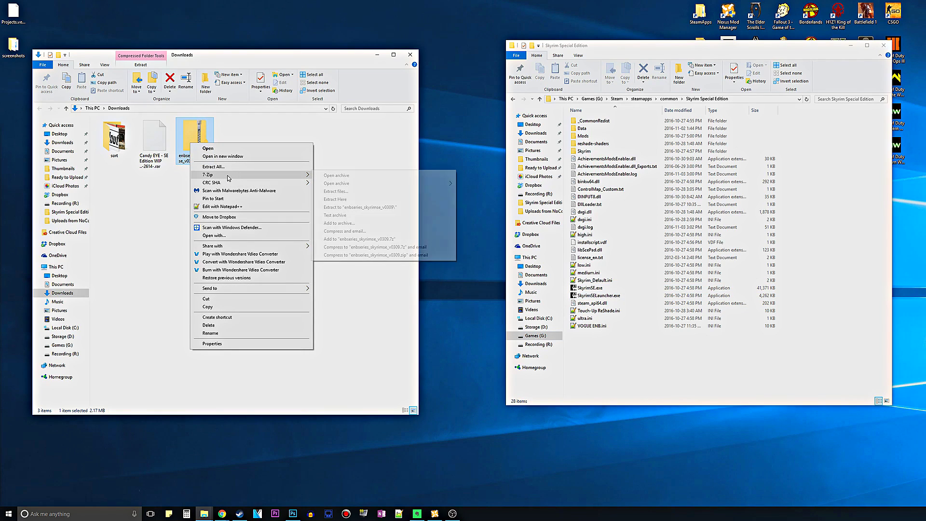
left_click(354, 209)
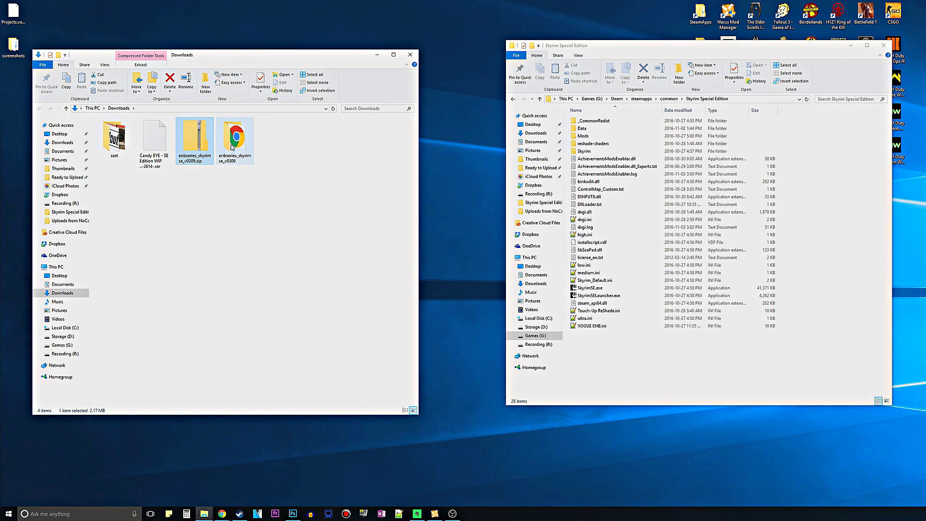
double_click(235, 137)
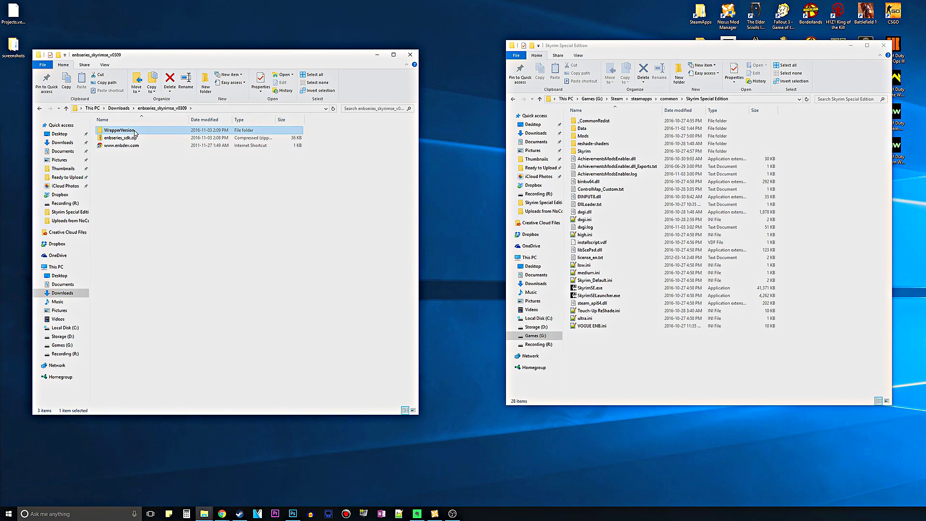
double_click(118, 130)
- Copy d3d11.dll and d3dcompiler_46e.dll into the Skyrim Special Edition folder
left_click(114, 138)
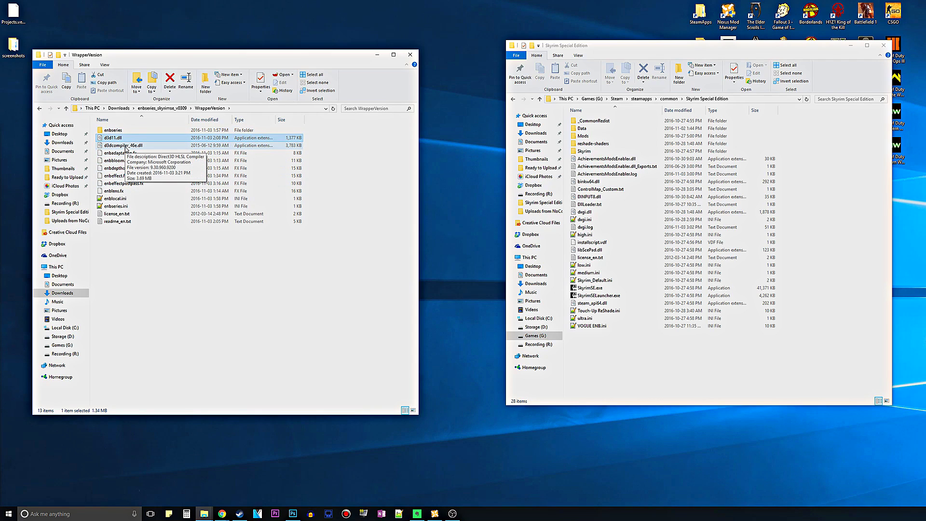
left_click(125, 145, "ctrl")
left_click_drag(127, 145, 635, 366)
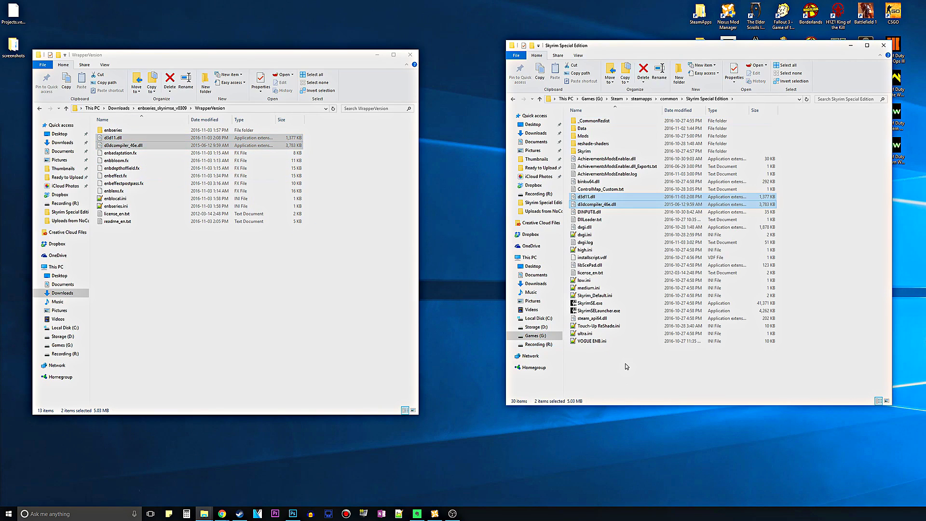
left_click(620, 377)
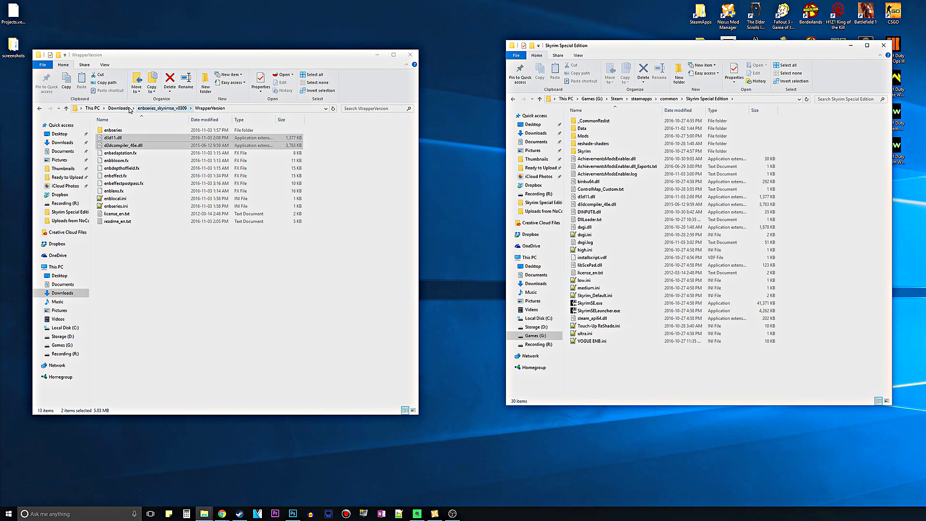
left_click(119, 108)
- Extract the Candy EYE archive with 7-Zip into its own folder and open it
right_click(194, 155)
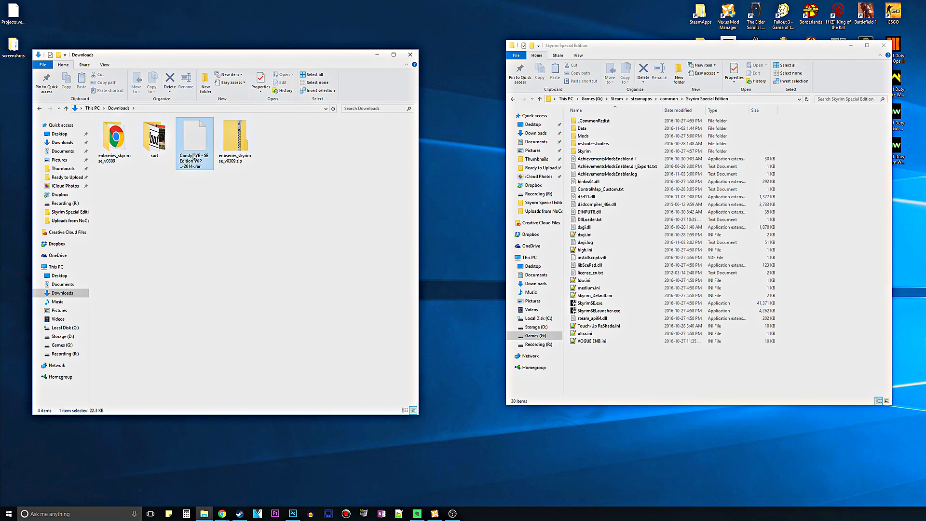
mouse_move(261, 167)
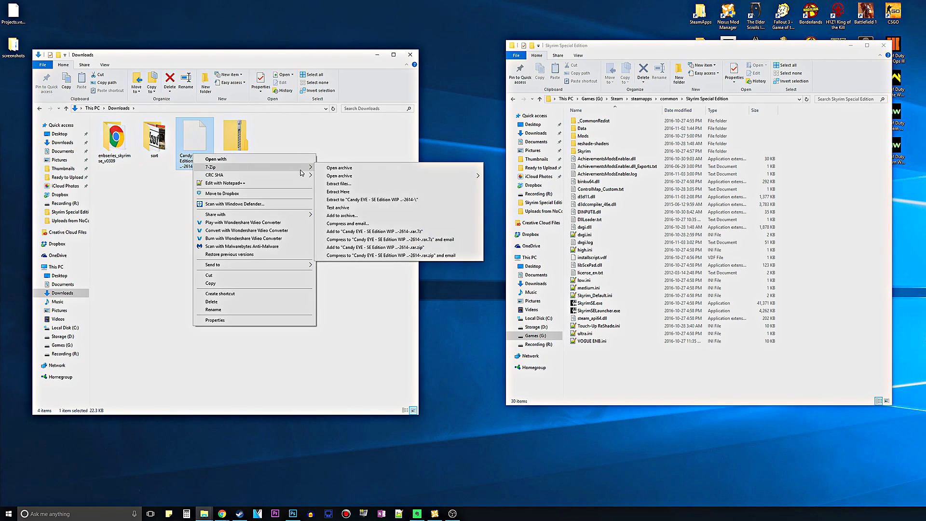
left_click(367, 203)
double_click(274, 140)
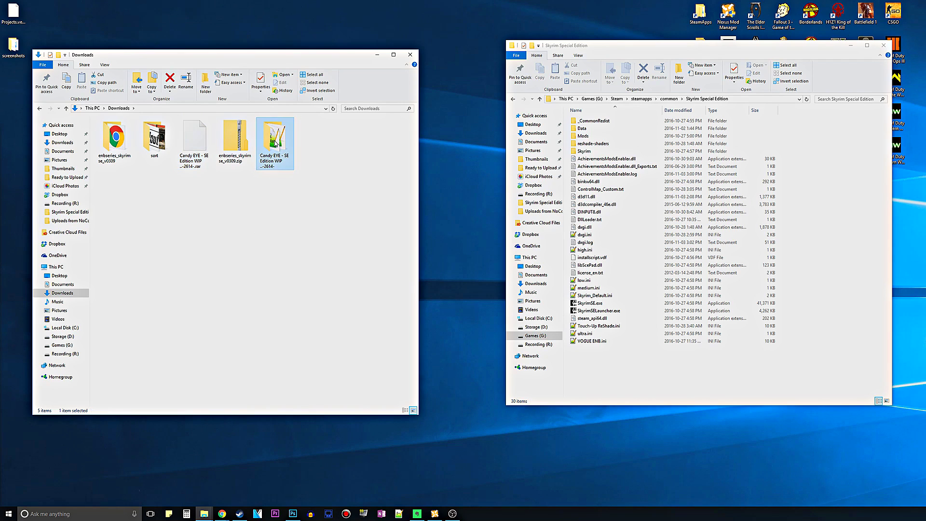
- Copy all nine Candy EYE preset files into the Skyrim Special Edition folder
key("ctrl+a")
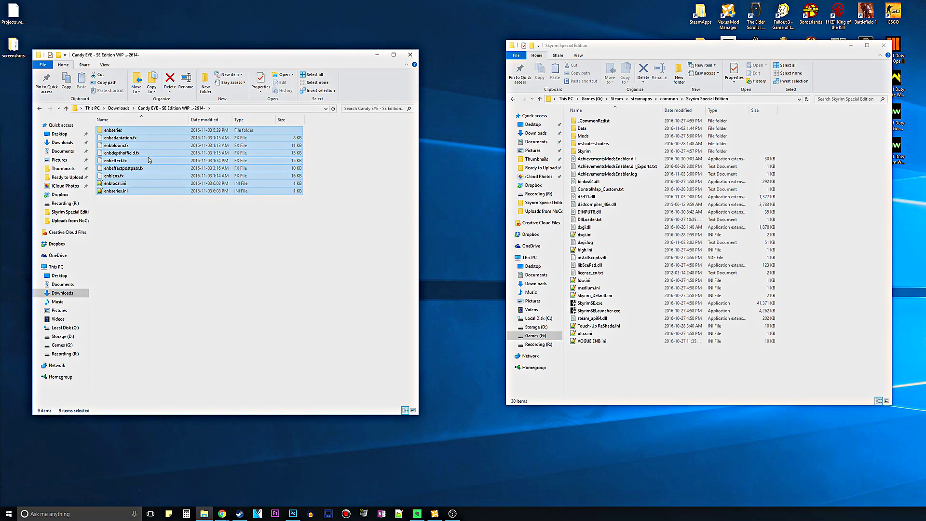
left_click_drag(149, 157, 646, 362)
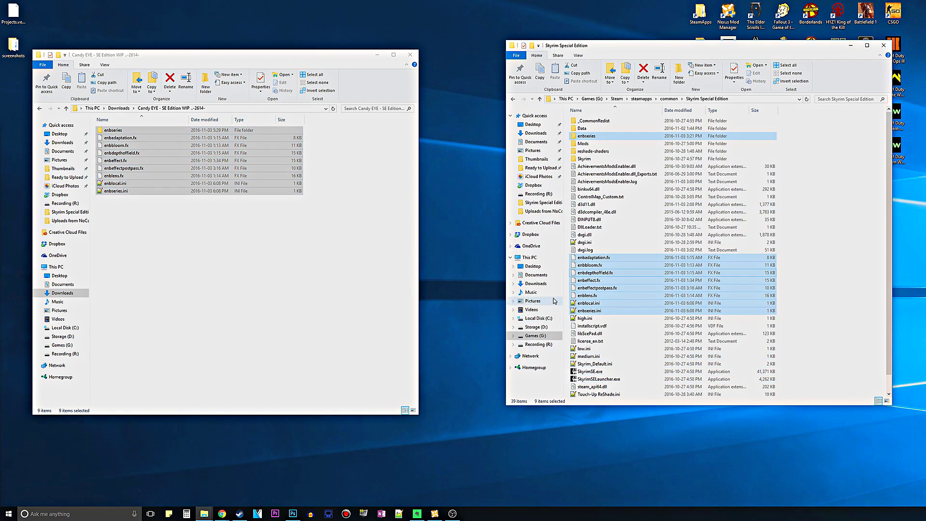
left_click(842, 220)
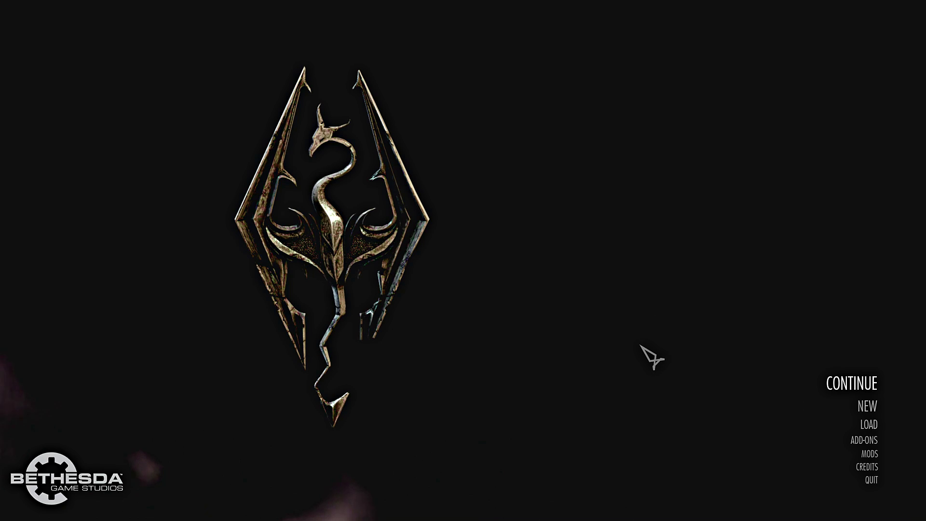
- Load the Flare character's 004 Dragonsreach save
left_click(867, 425)
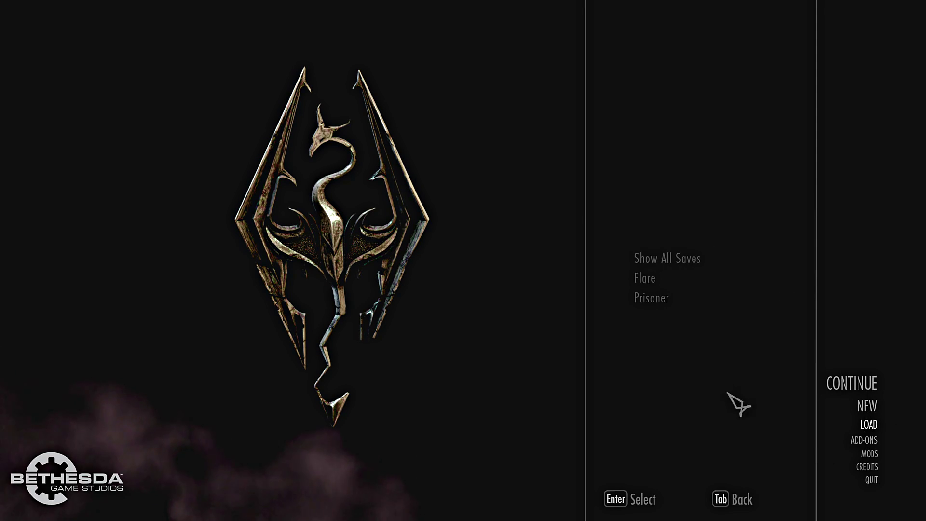
left_click(658, 282)
scroll(671, 397, "down", 1)
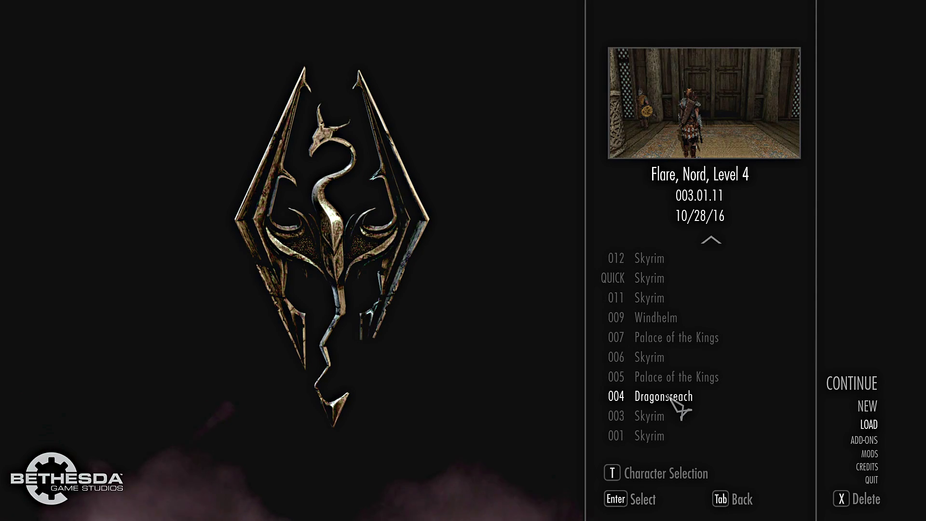
left_click(671, 398)
left_click(677, 498)
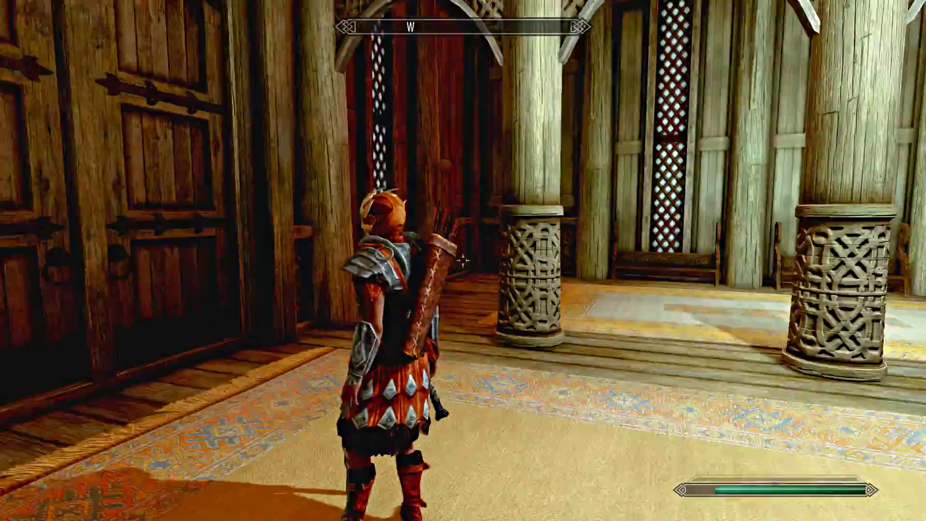
- Walk out of Dragonsreach into Whiterun and toggle the ENB effect with Shift+F12
key("w")
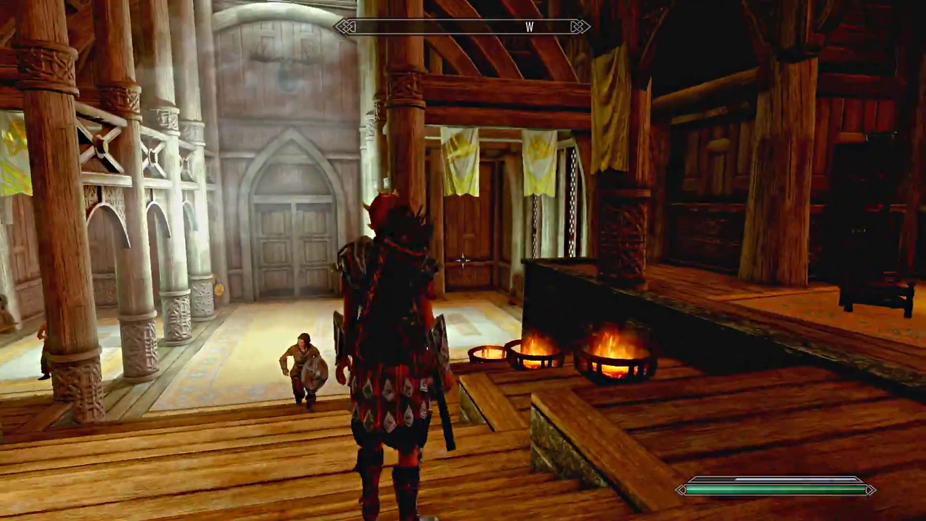
key("w")
key("w")
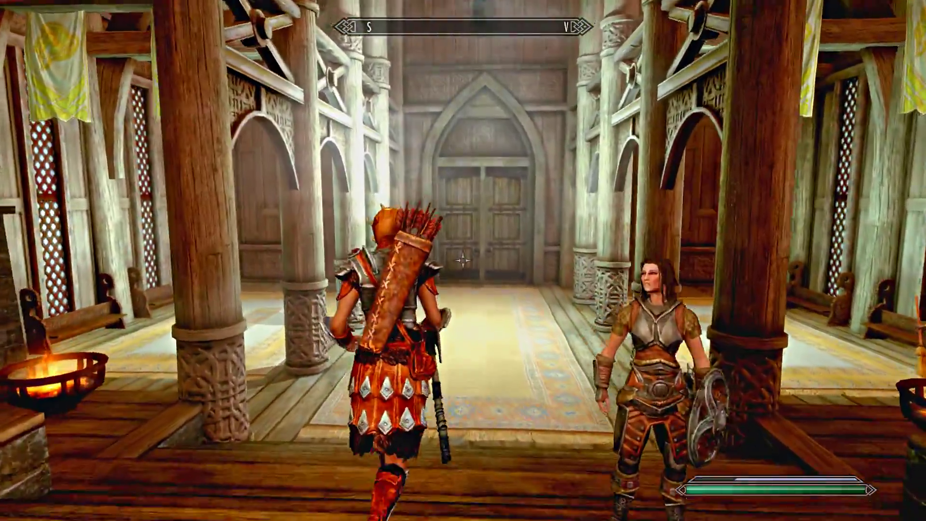
key("f")
key("w")
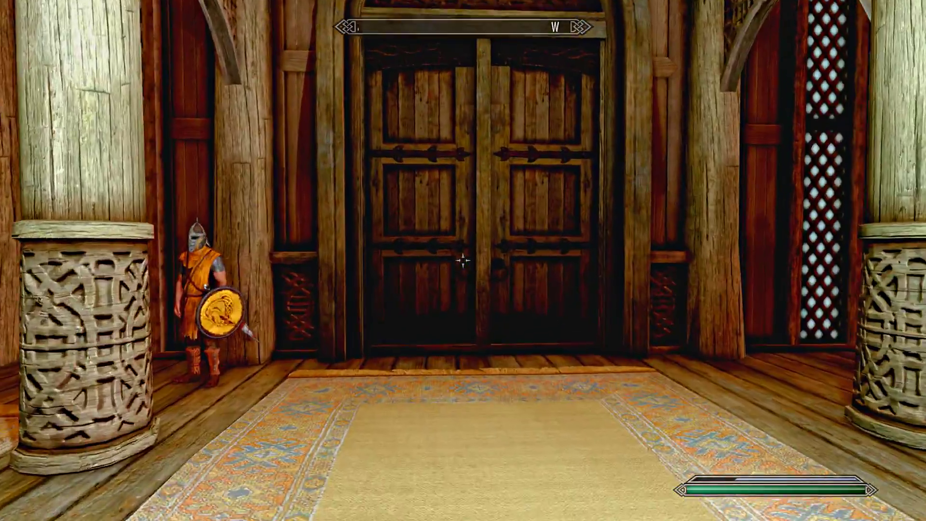
key("e")
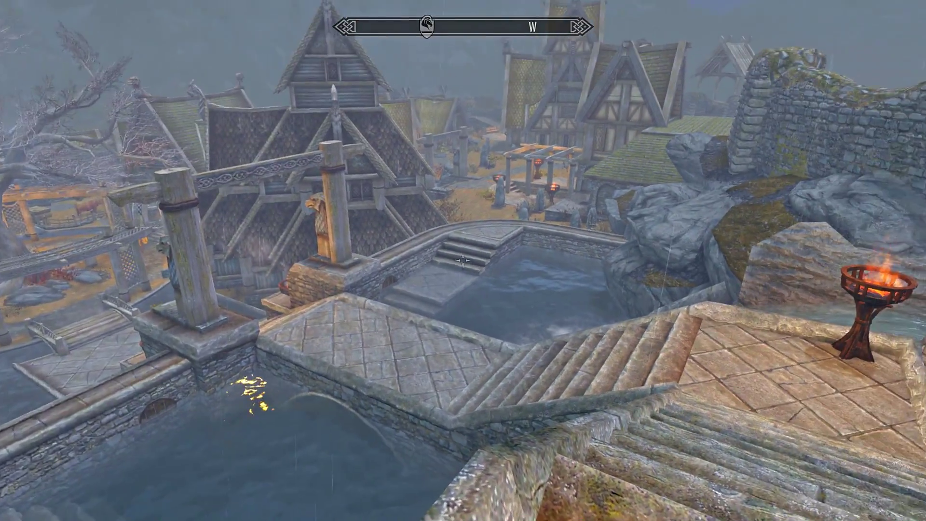
key("w")
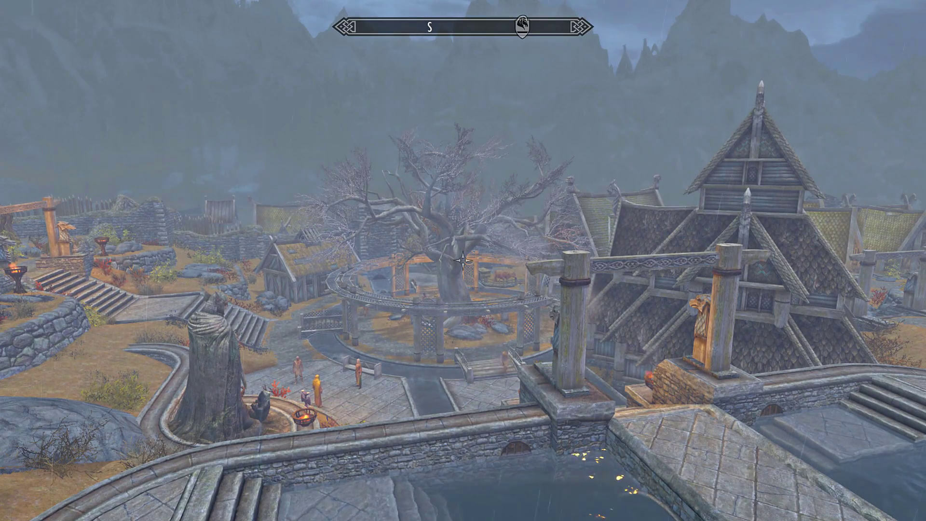
key("shift+F12")
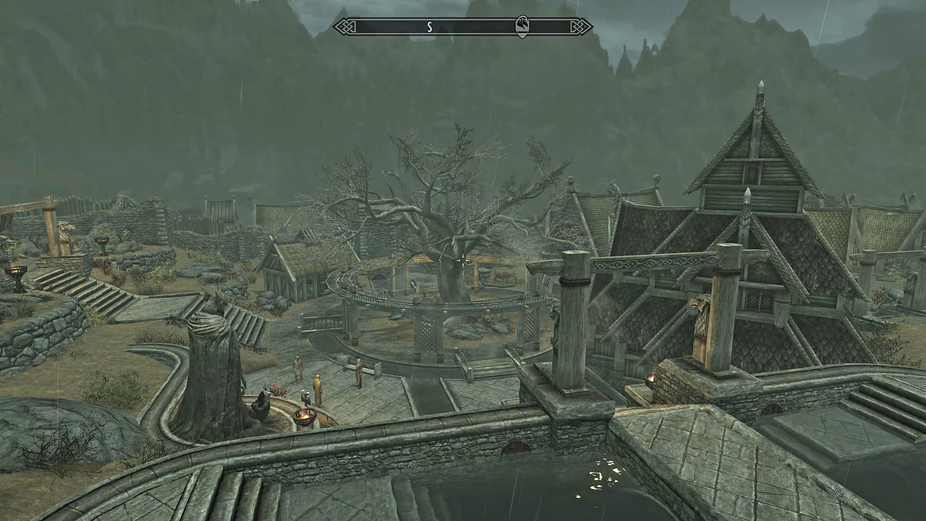